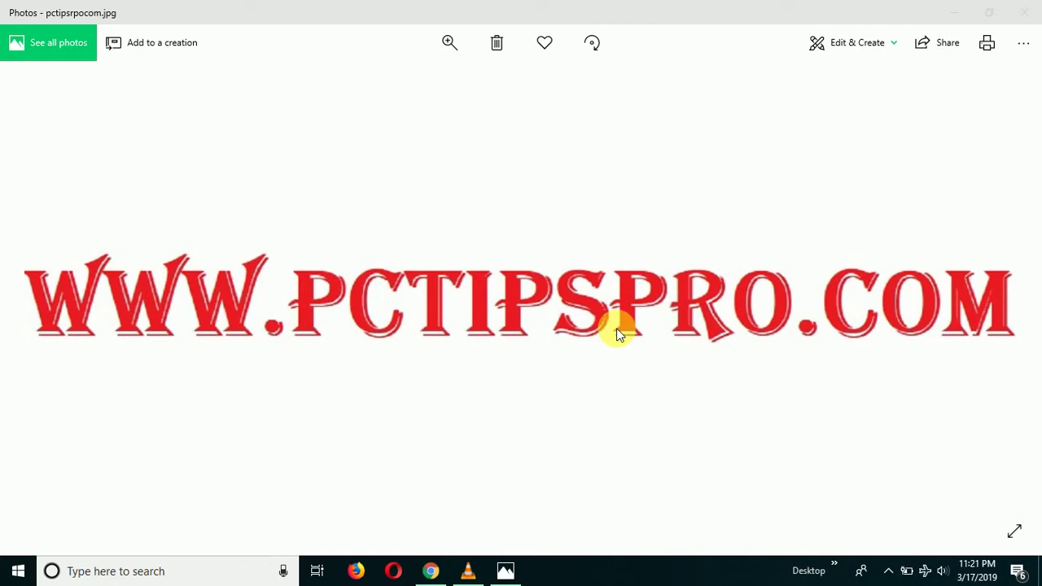
Step: Switch to Chrome and reload web.whatsapp.com to get a fresh QR code
{"action": "left_click", "coordinate": [429, 574]}
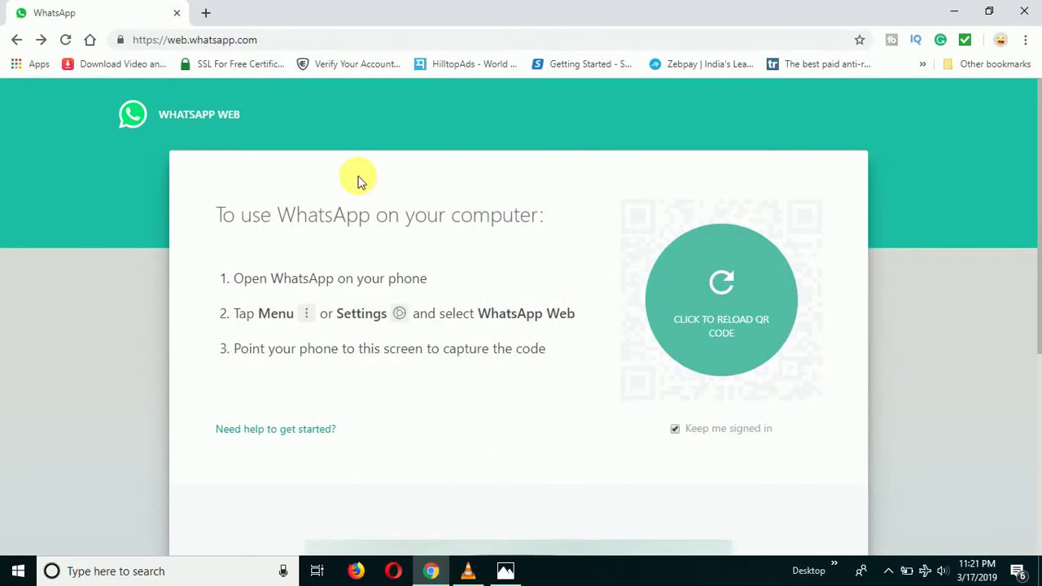
{"action": "left_click", "coordinate": [291, 40]}
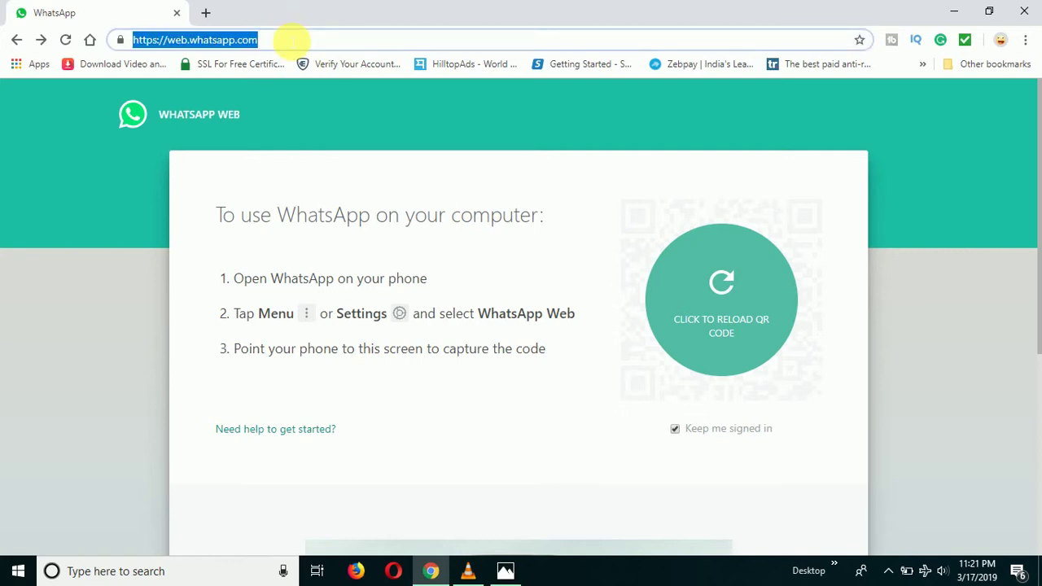
{"action": "key", "text": "Return"}
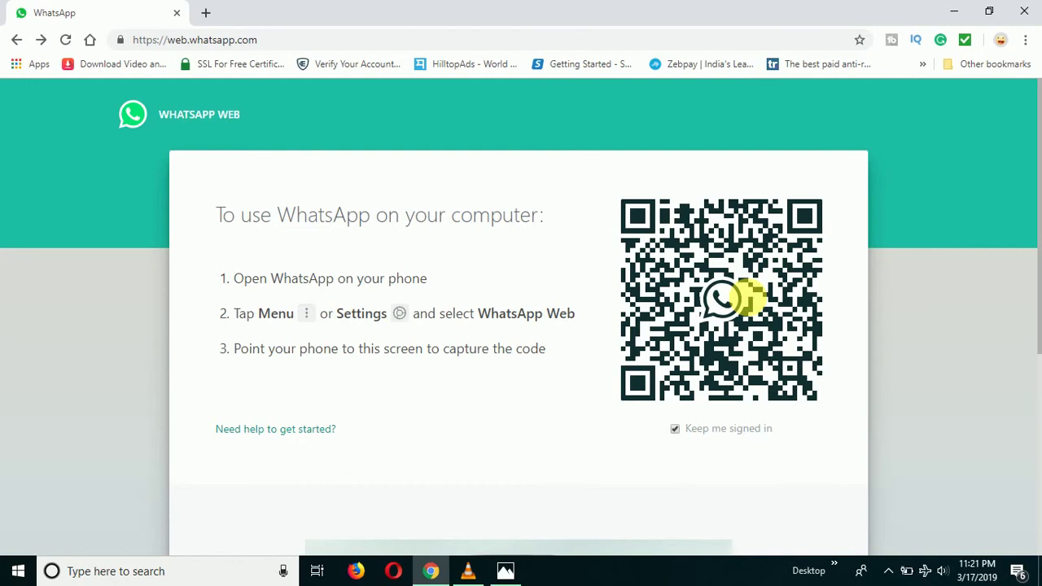
Step: Switch to VLC, play the phone recording of linking WhatsApp Web from its start, pause it near the end and minimize the player
{"action": "left_click", "coordinate": [469, 570]}
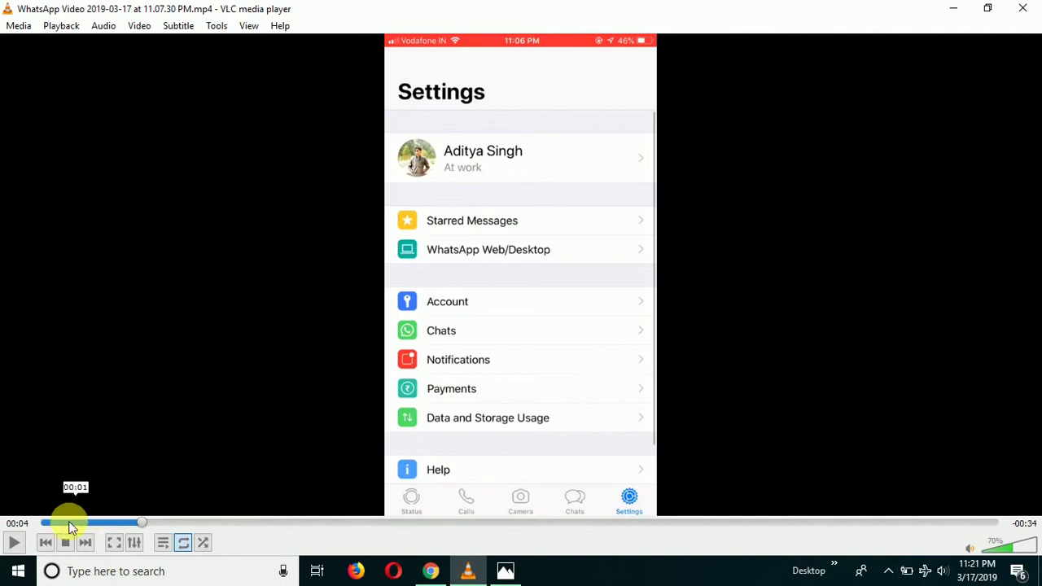
{"action": "left_click", "coordinate": [40, 522]}
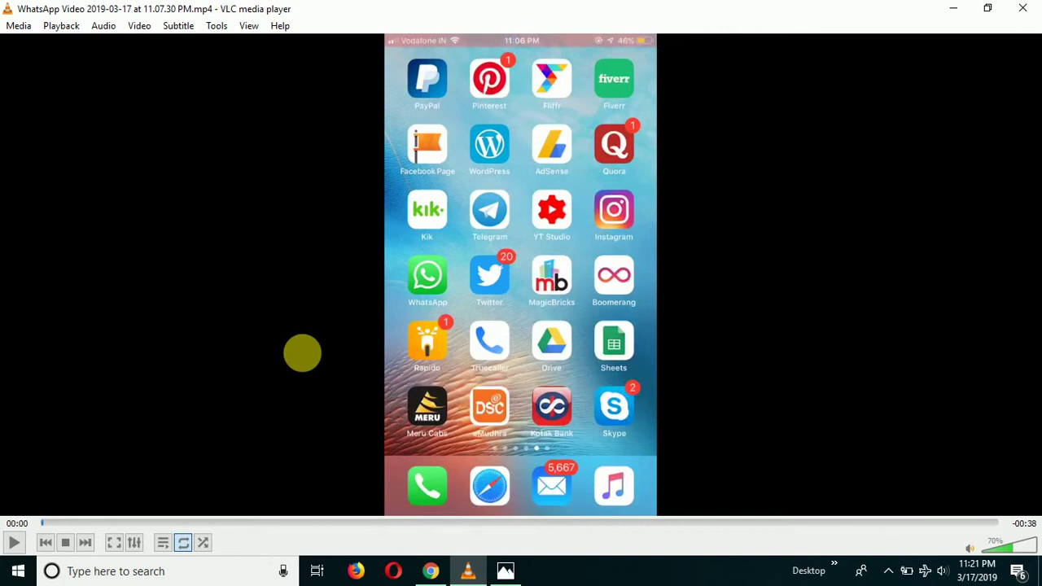
{"action": "key", "text": "space"}
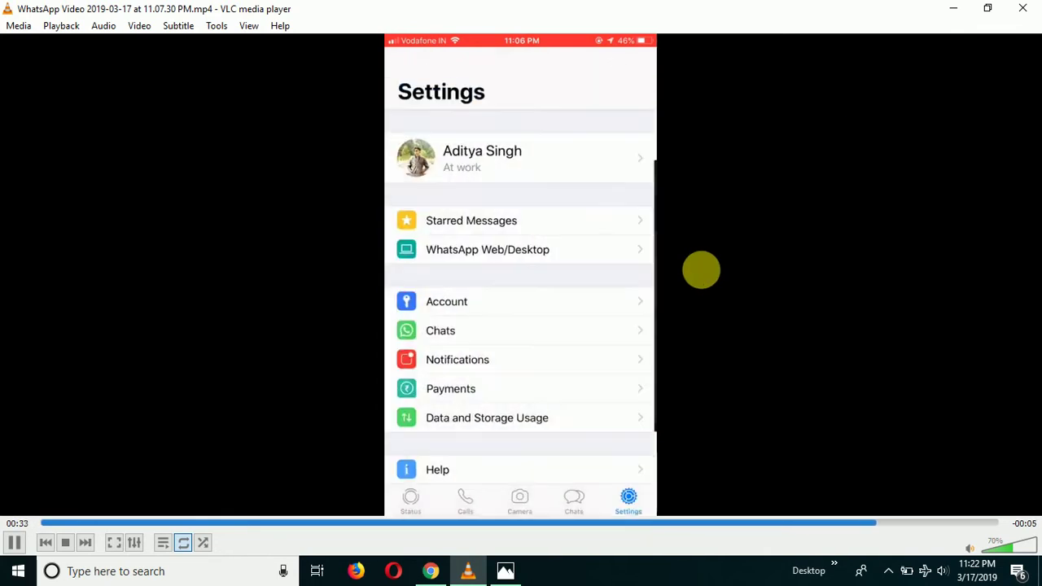
{"action": "key", "text": "space"}
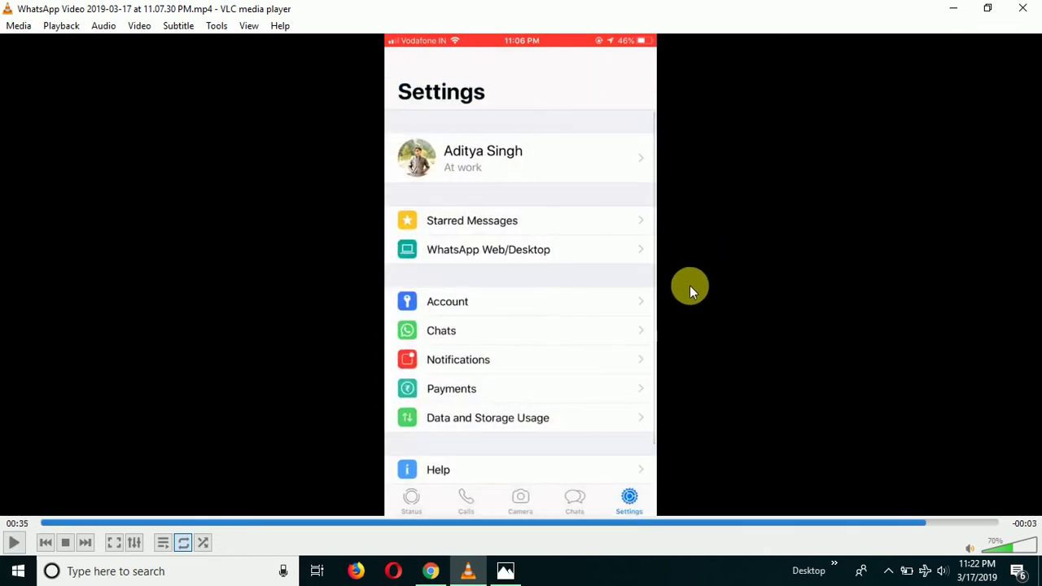
{"action": "left_click", "coordinate": [949, 8]}
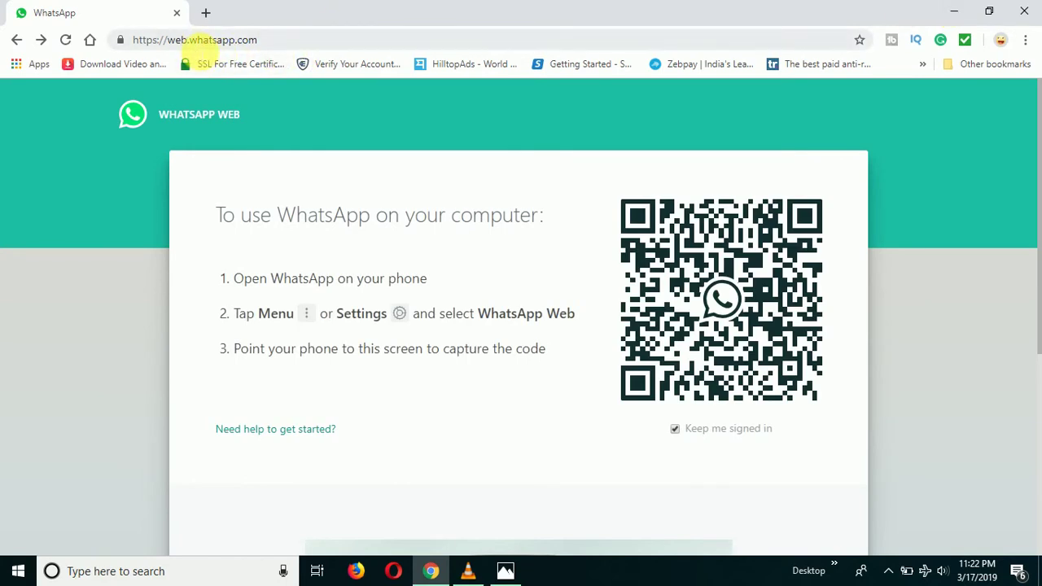
Step: Shorten the browser address to whatsapp.com and load the WhatsApp home page
{"action": "left_click", "coordinate": [193, 42]}
{"action": "left_click", "coordinate": [192, 42]}
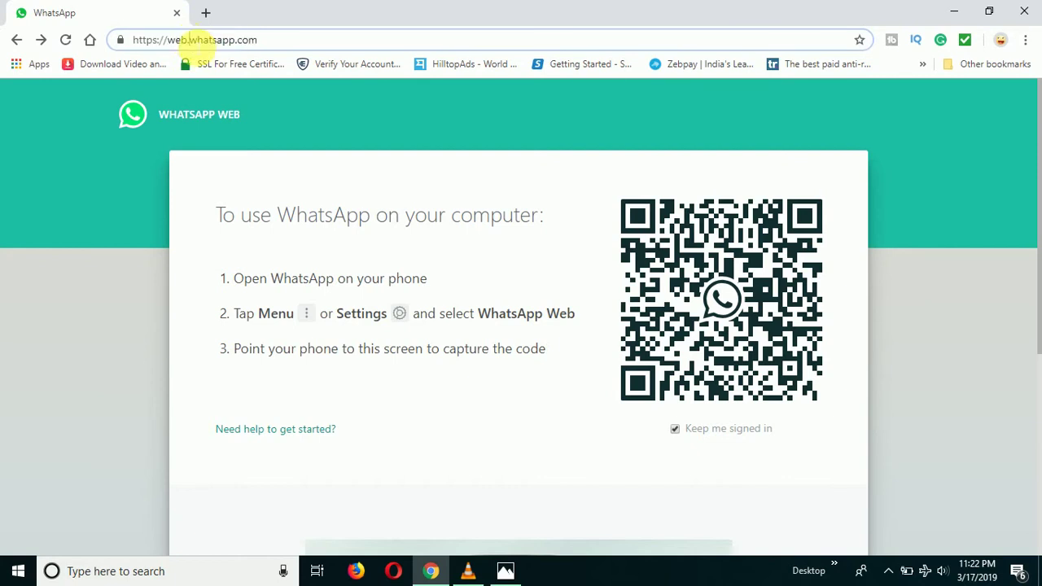
{"action": "key", "text": "BackSpace"}
{"action": "key", "text": "BackSpace"}
{"action": "key", "text": "BackSpace"}
{"action": "key", "text": "BackSpace"}
{"action": "key", "text": "BackSpace"}
{"action": "key", "text": "BackSpace"}
{"action": "key", "text": "BackSpace"}
{"action": "key", "text": "BackSpace"}
{"action": "key", "text": "BackSpace"}
{"action": "key", "text": "BackSpace"}
{"action": "key", "text": "BackSpace"}
{"action": "key", "text": "BackSpace"}
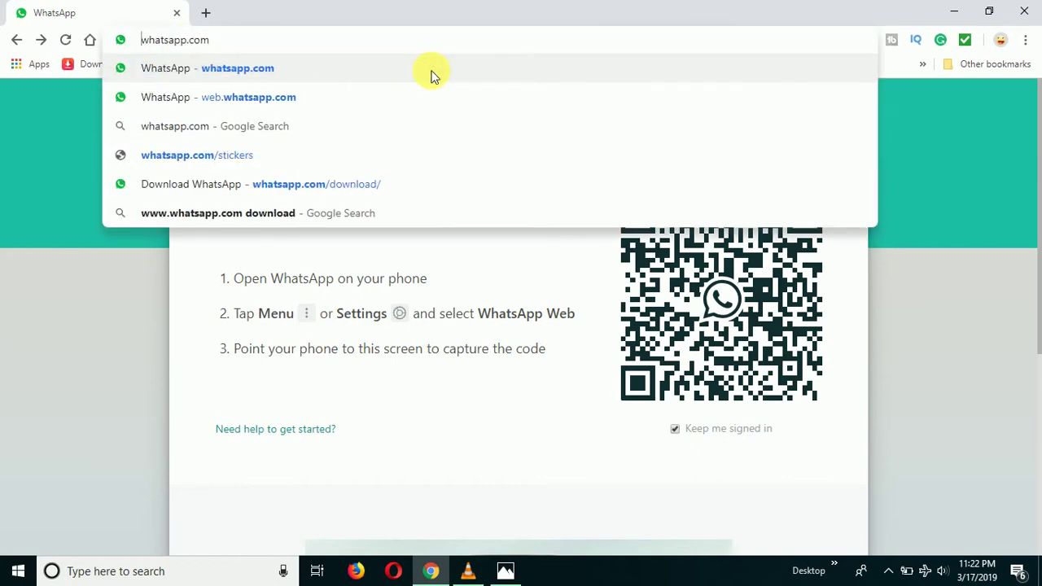
{"action": "key", "text": "Return"}
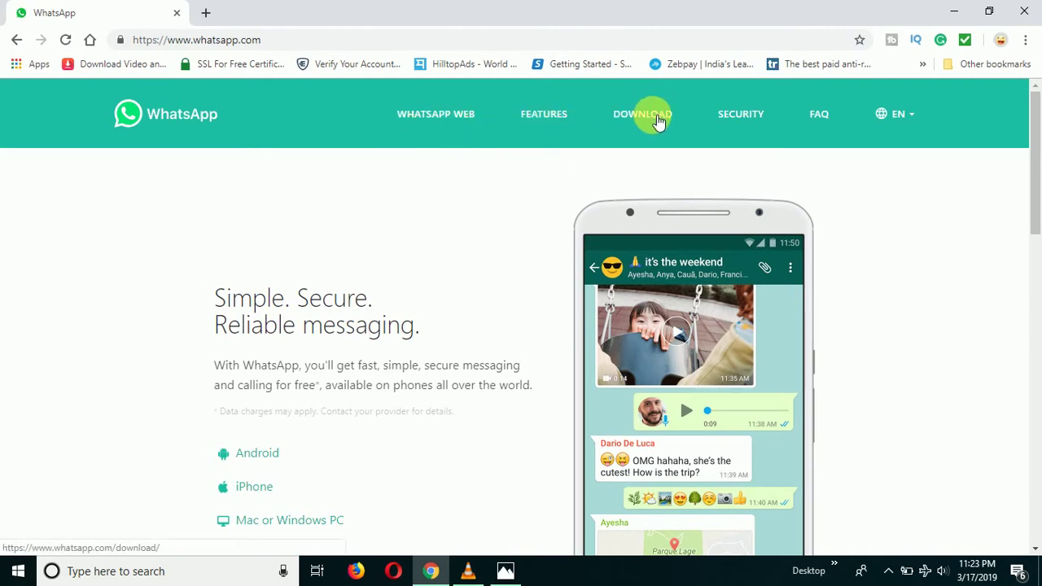
Step: Open the WhatsApp download page and examine the desktop download options for Windows and Mac
{"action": "left_click", "coordinate": [655, 119]}
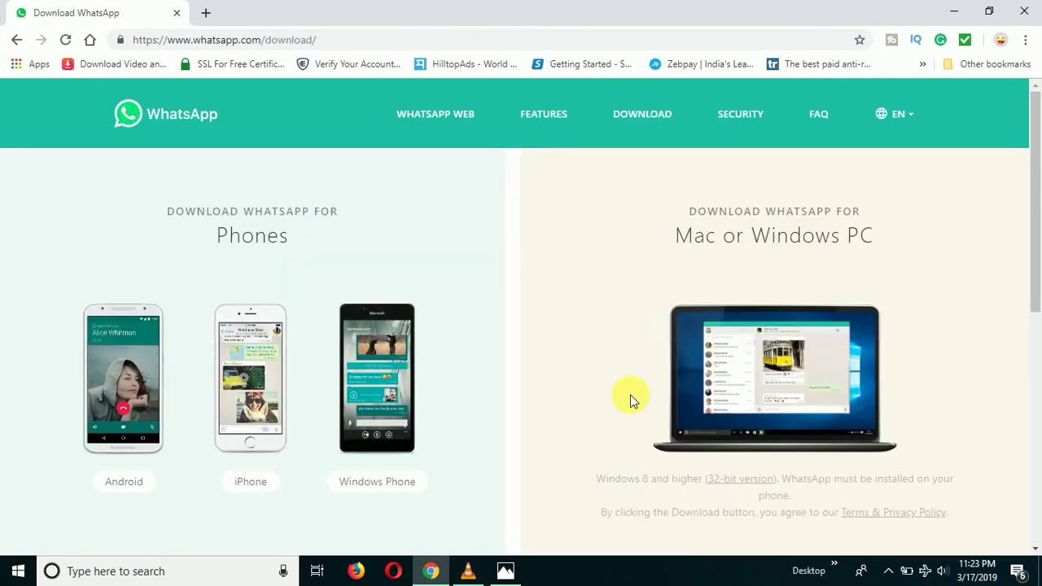
{"action": "left_click_drag", "start_coordinate": [1034, 159], "coordinate": [1038, 220]}
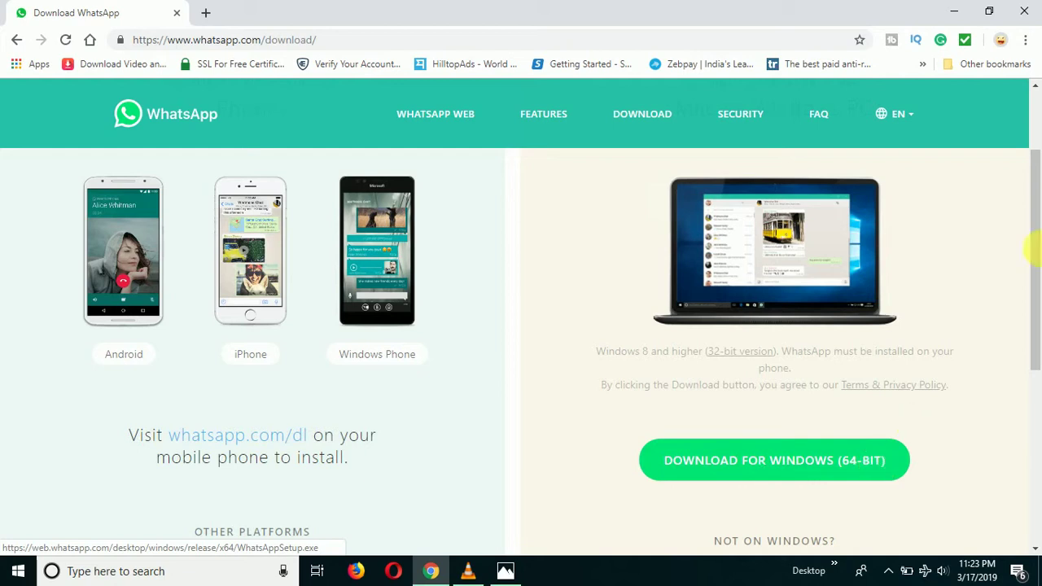
{"action": "scroll", "coordinate": [1031, 196], "scroll_direction": "up", "scroll_amount": 1}
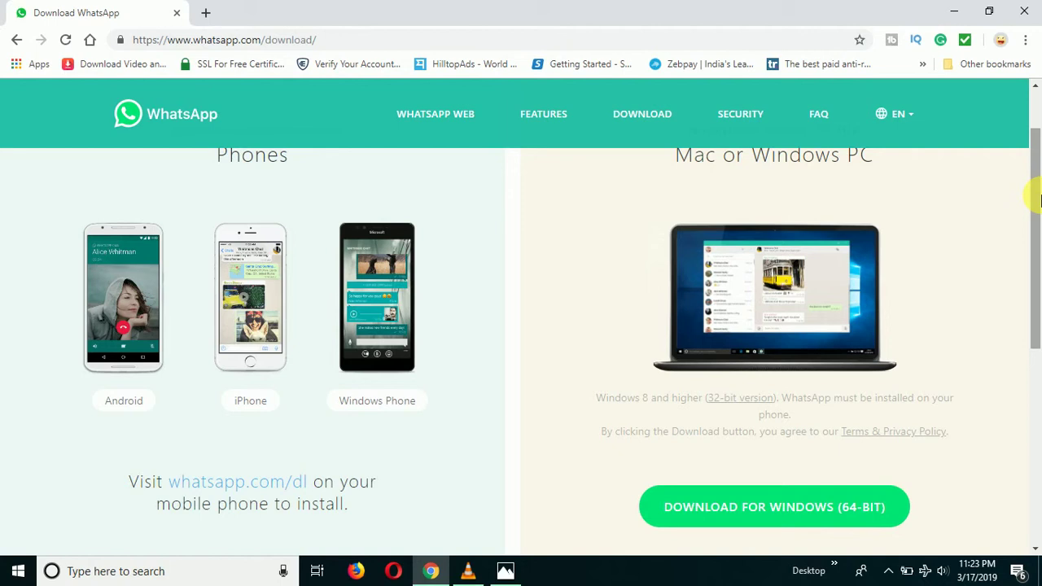
{"action": "scroll", "coordinate": [1037, 200], "scroll_direction": "down", "scroll_amount": 3}
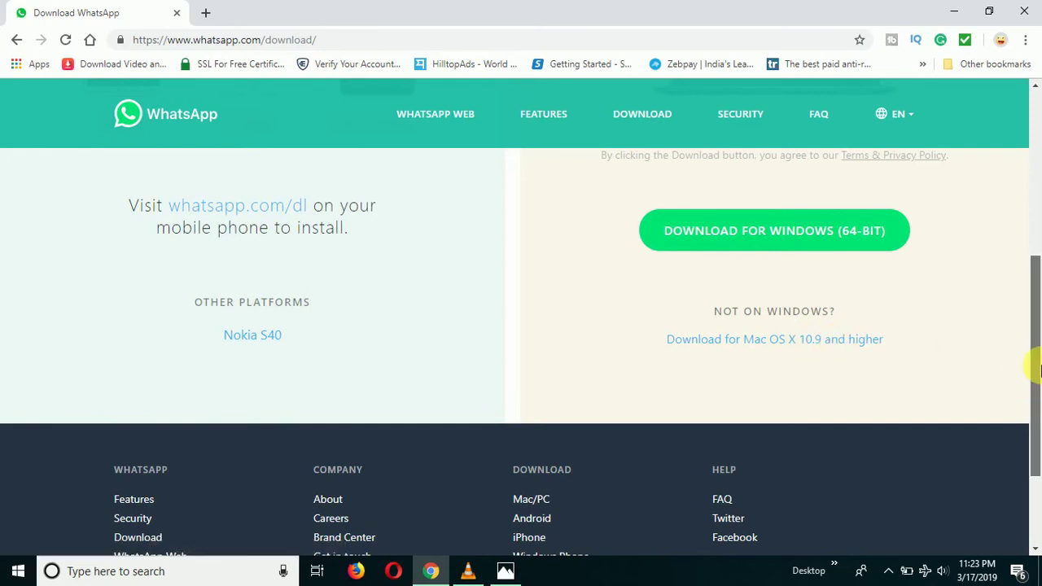
{"action": "left_click_drag", "start_coordinate": [1037, 361], "coordinate": [1037, 263]}
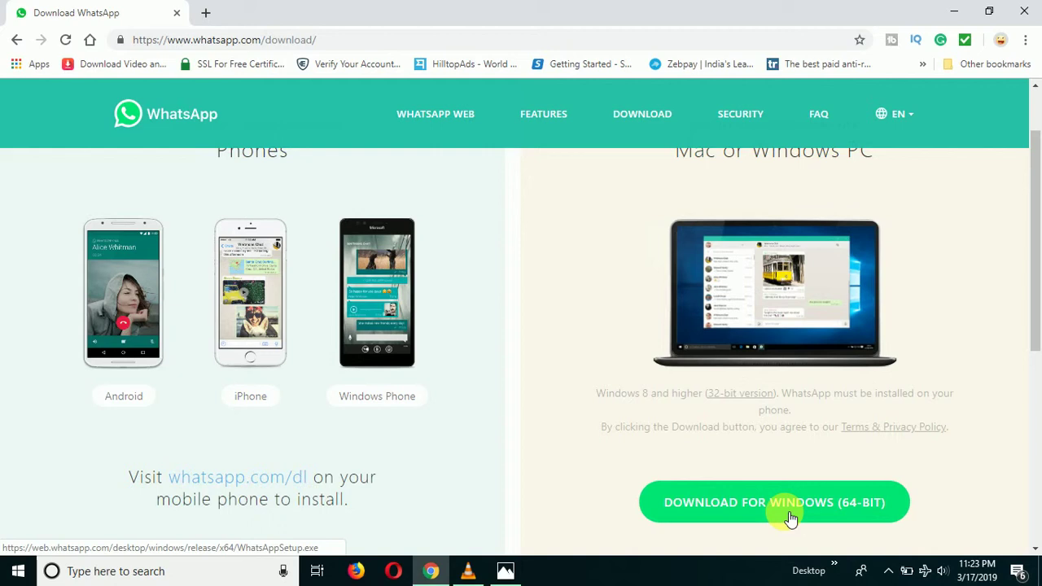
Step: Minimize the browser and the Photos window, and launch WhatsApp from its desktop shortcut
{"action": "left_click", "coordinate": [942, 11]}
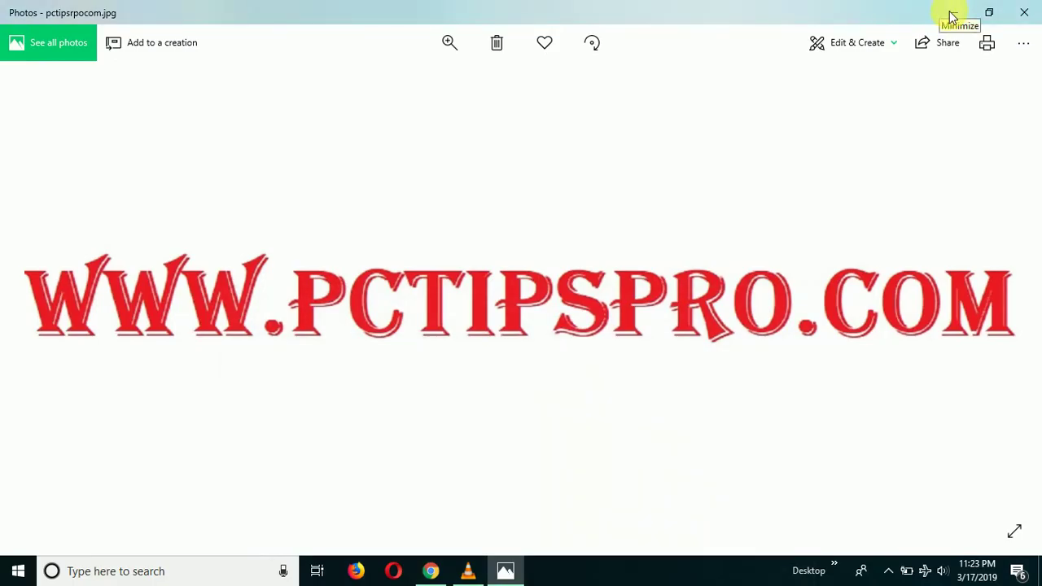
{"action": "left_click", "coordinate": [955, 16]}
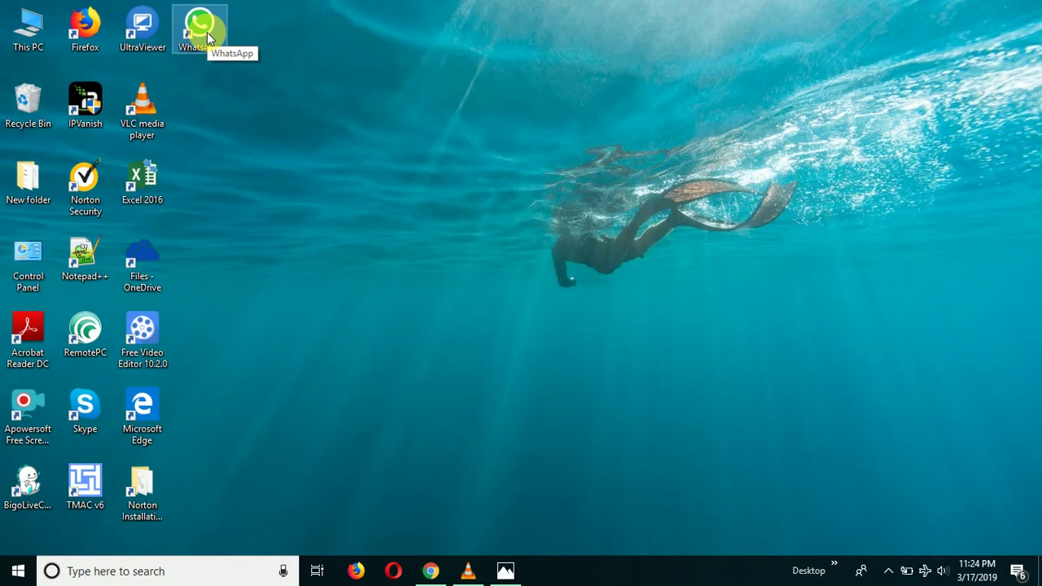
{"action": "double_click", "coordinate": [208, 37]}
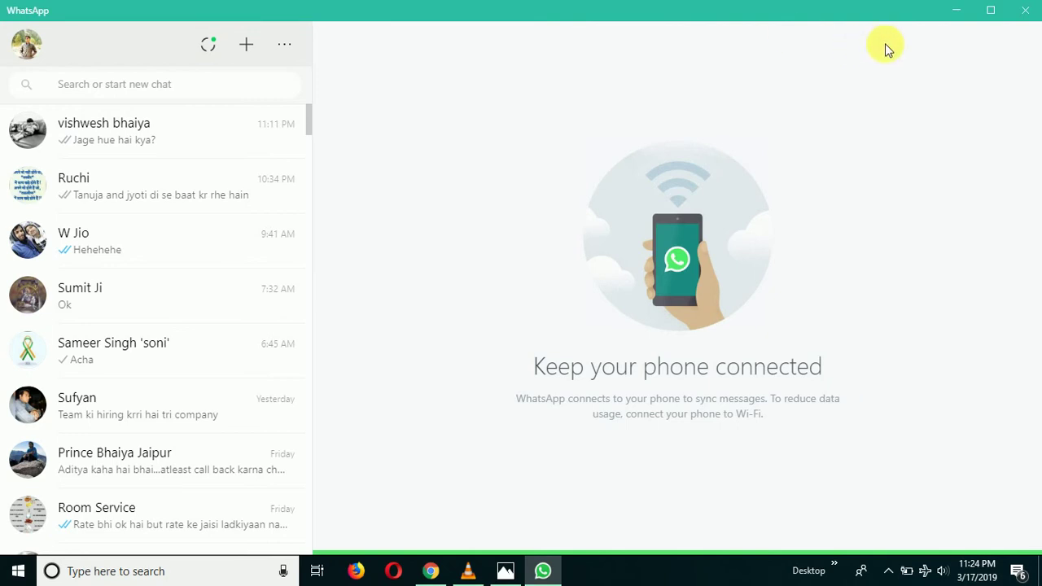
Step: Minimize WhatsApp and bring the pctipsrpocom.jpg image back up in Photos
{"action": "left_click", "coordinate": [971, 6]}
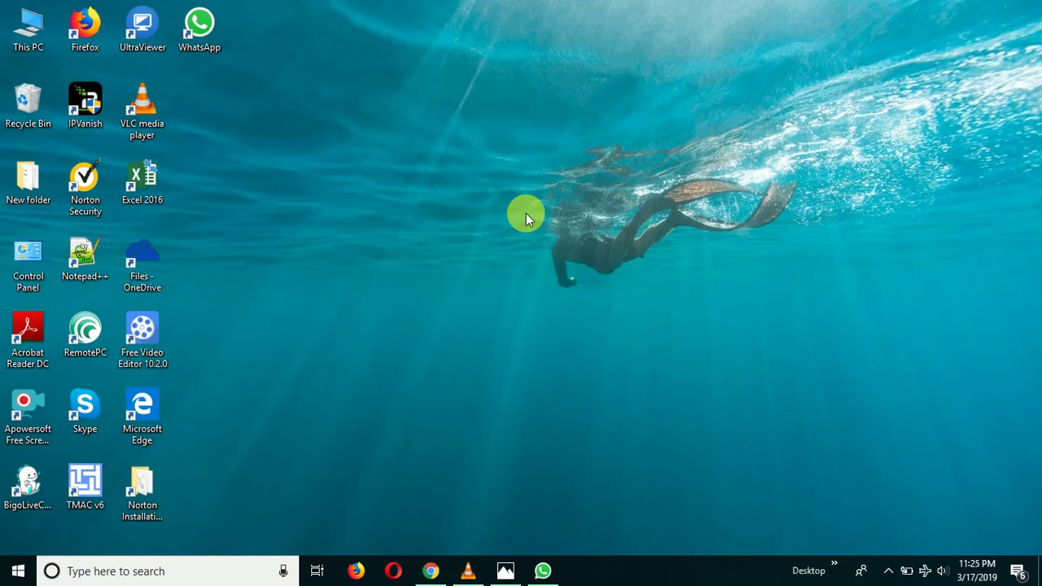
{"action": "left_click", "coordinate": [505, 570]}
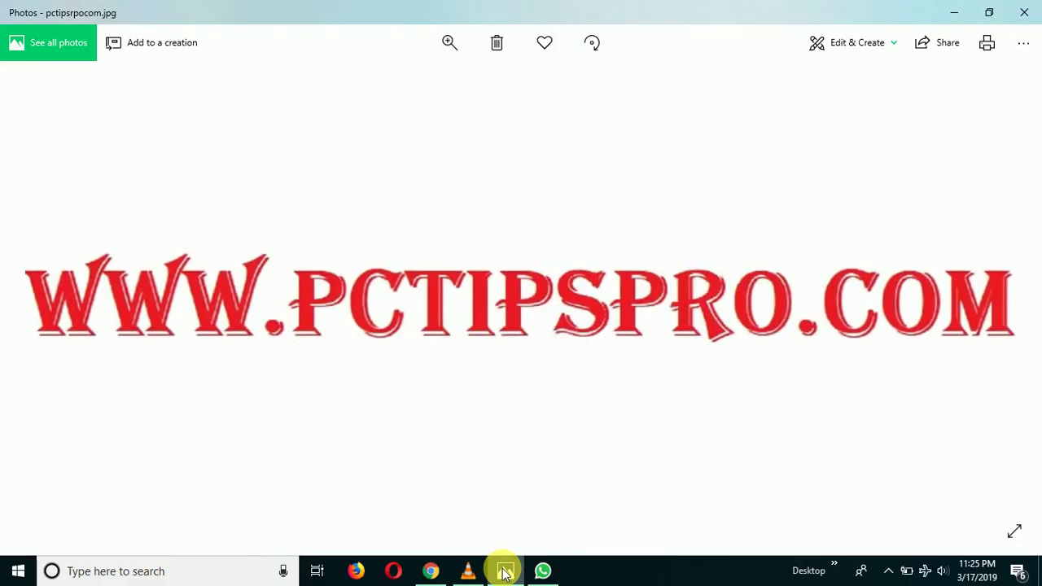